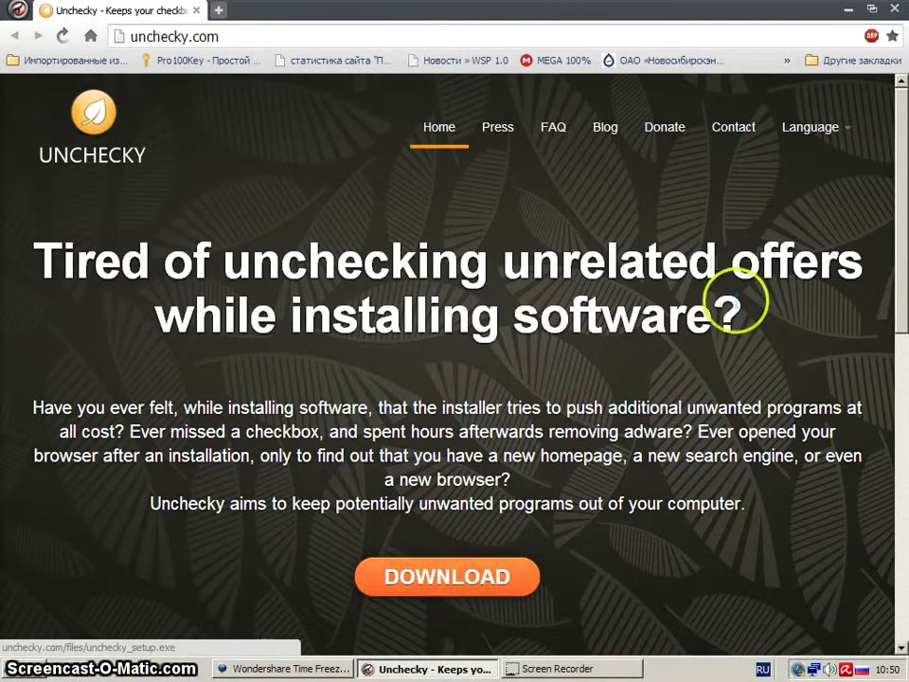
Install Unchecky from the setup file on the desktop, keeping the default installation folder, and finish the setup wizard.
click(851, 12)
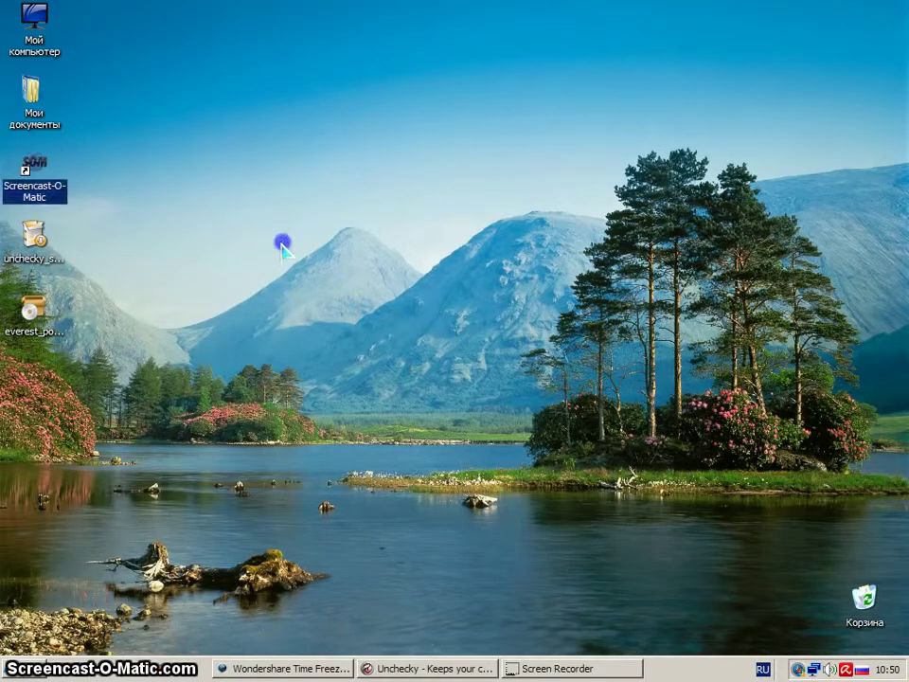
click(38, 241)
double_click(37, 241)
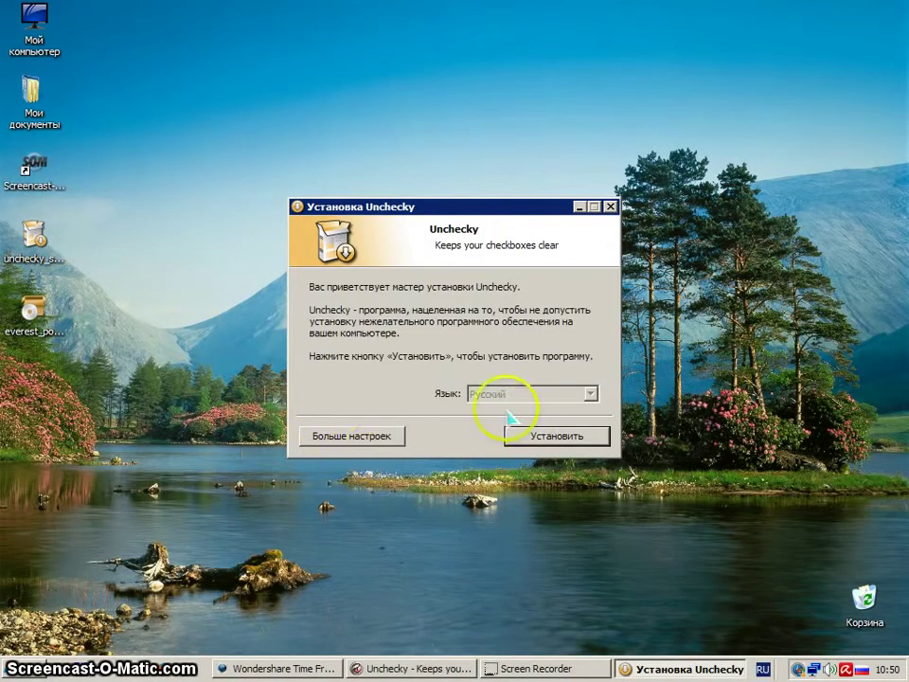
click(366, 436)
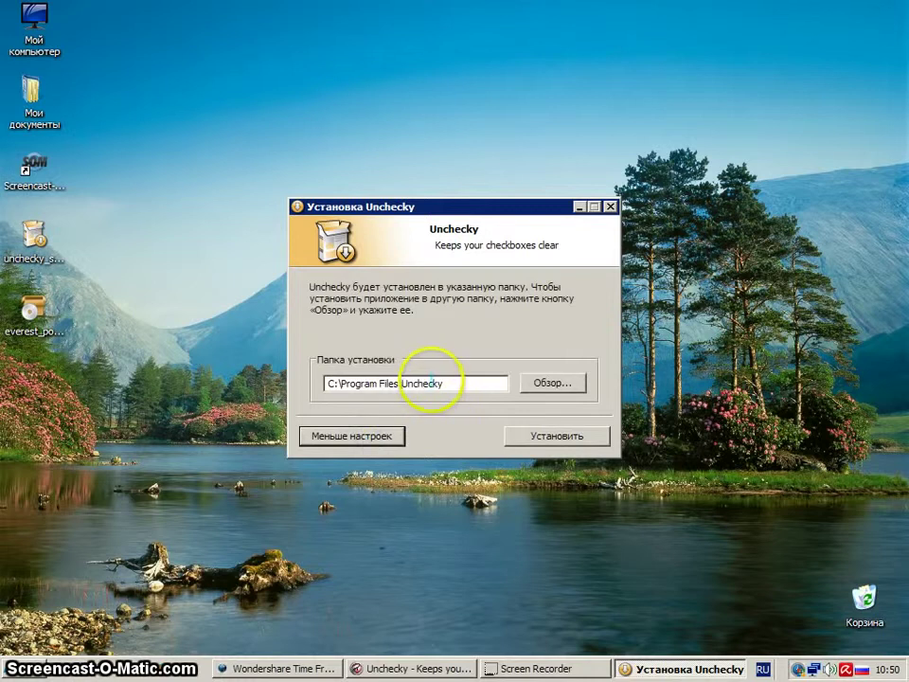
click(371, 436)
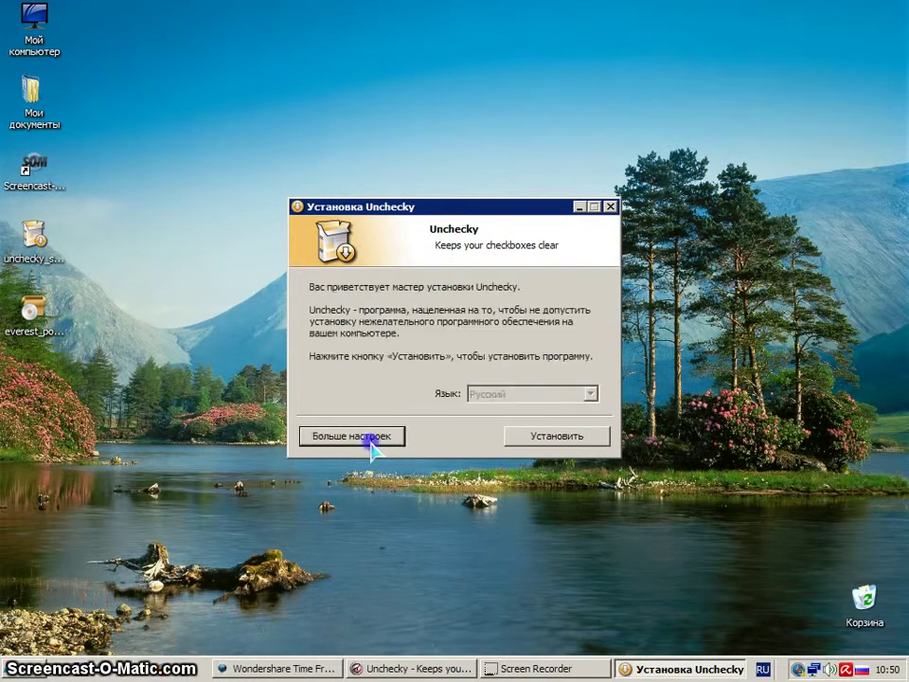
click(543, 437)
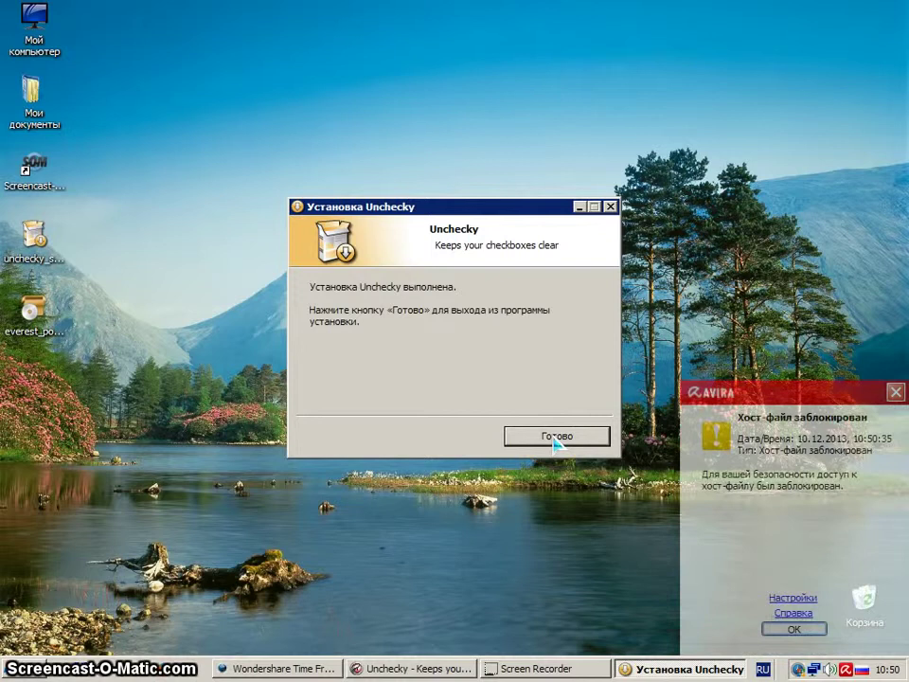
click(557, 437)
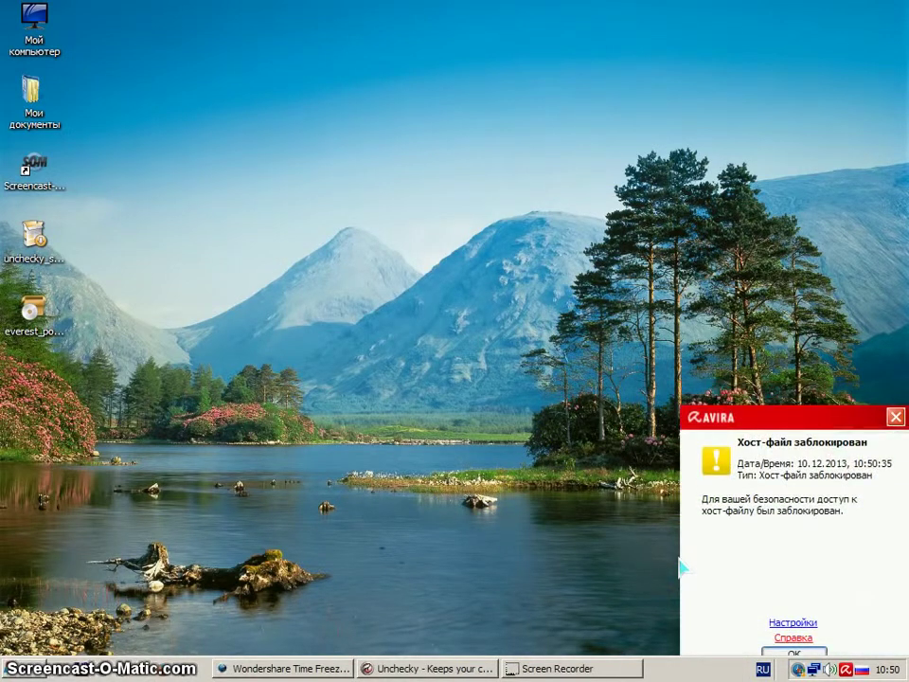
click(532, 371)
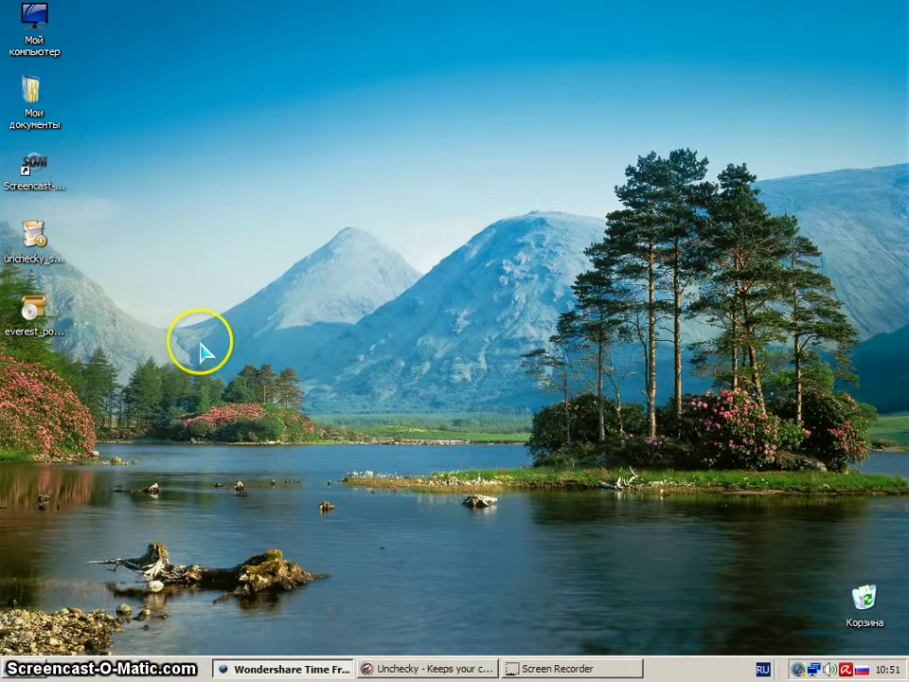
Launch the everest_portable_free downloader from the desktop and allow the firewall requests for it, Unchecky Background Process and Unchecky Service.
click(45, 323)
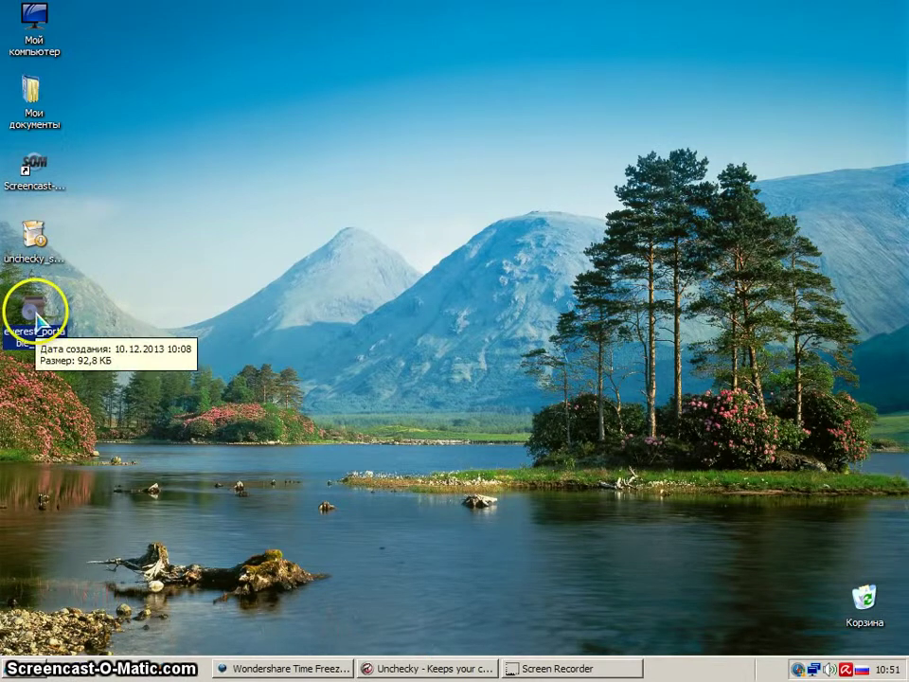
click(38, 322)
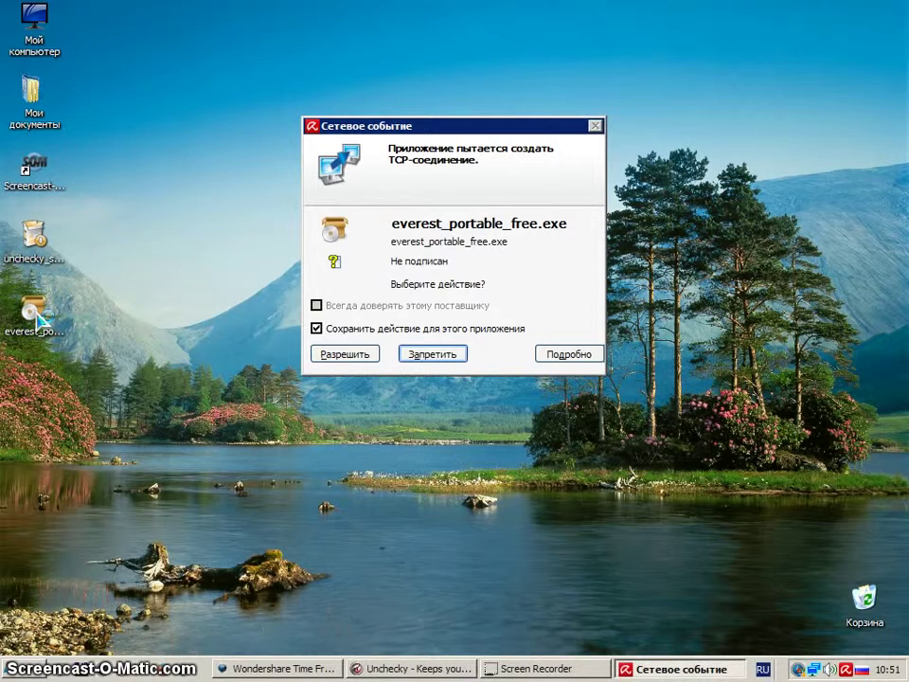
click(344, 355)
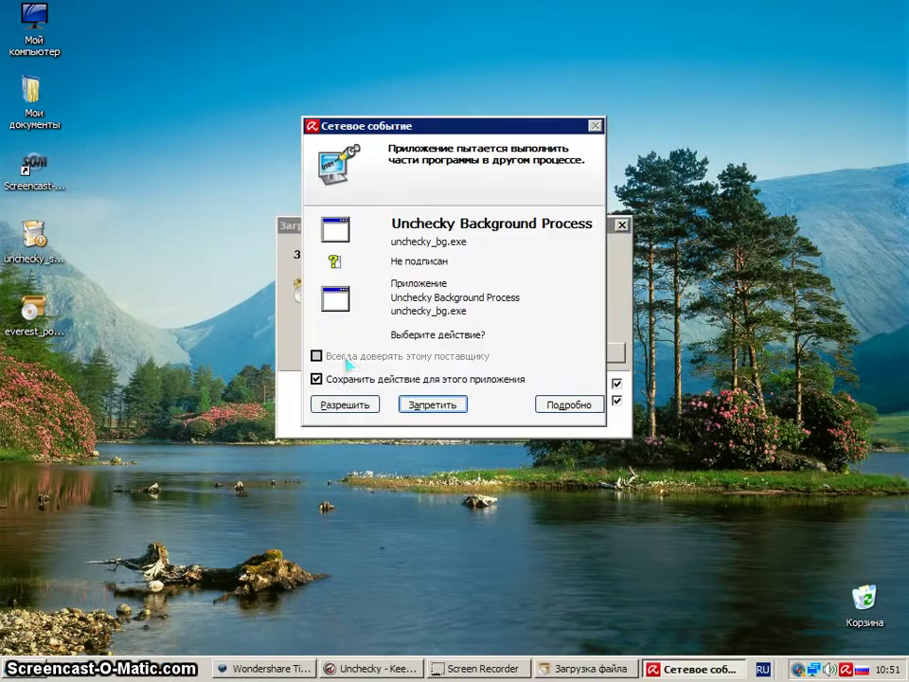
click(337, 359)
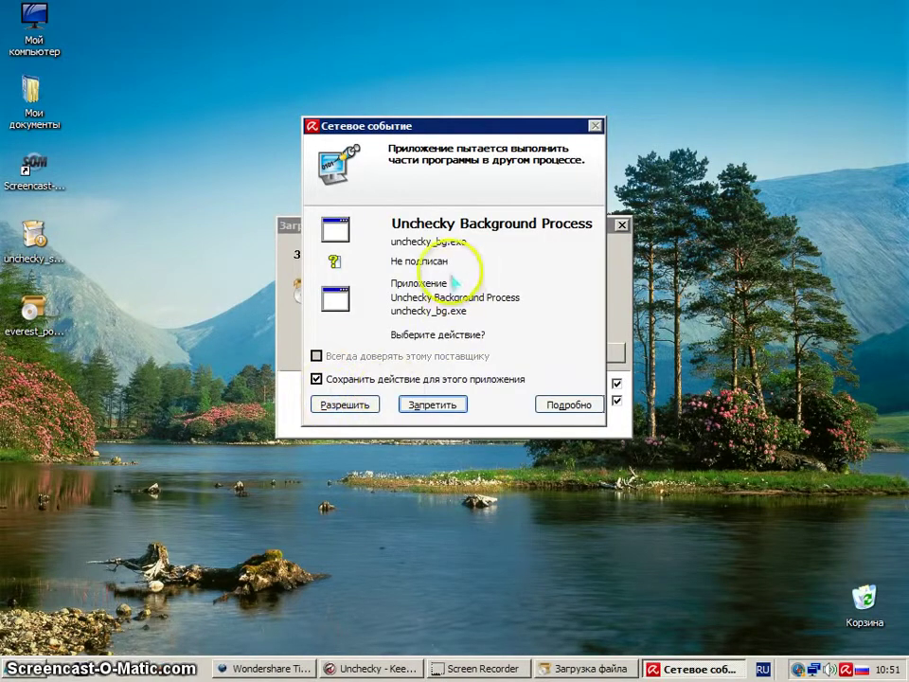
click(348, 406)
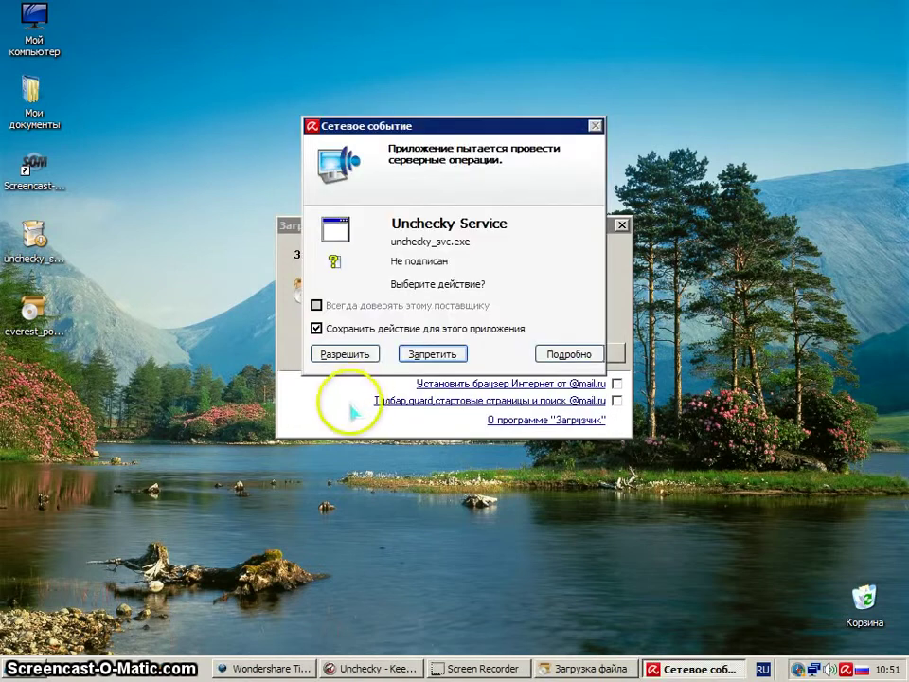
click(352, 357)
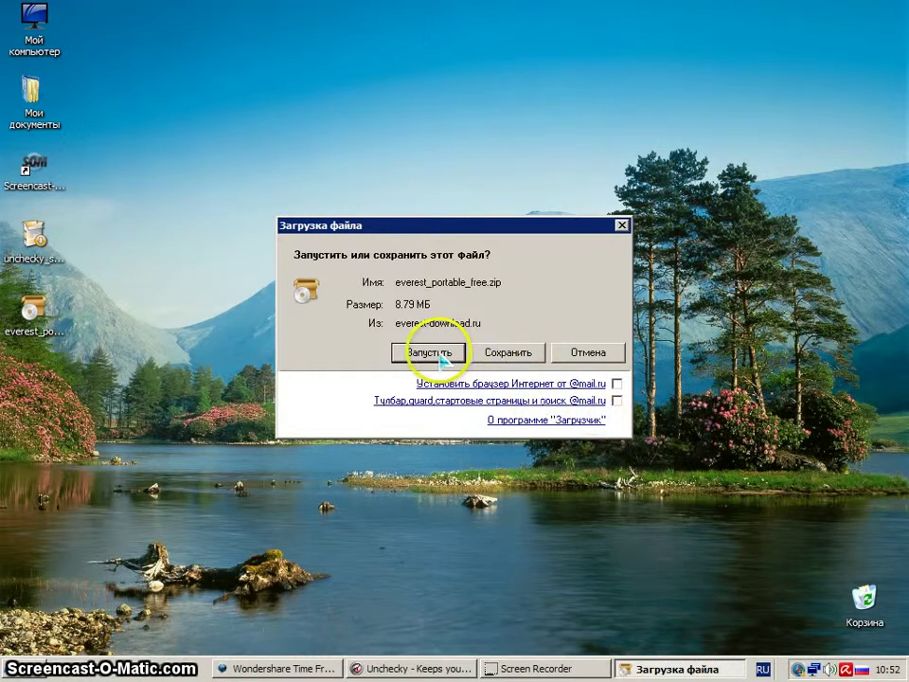
click(508, 354)
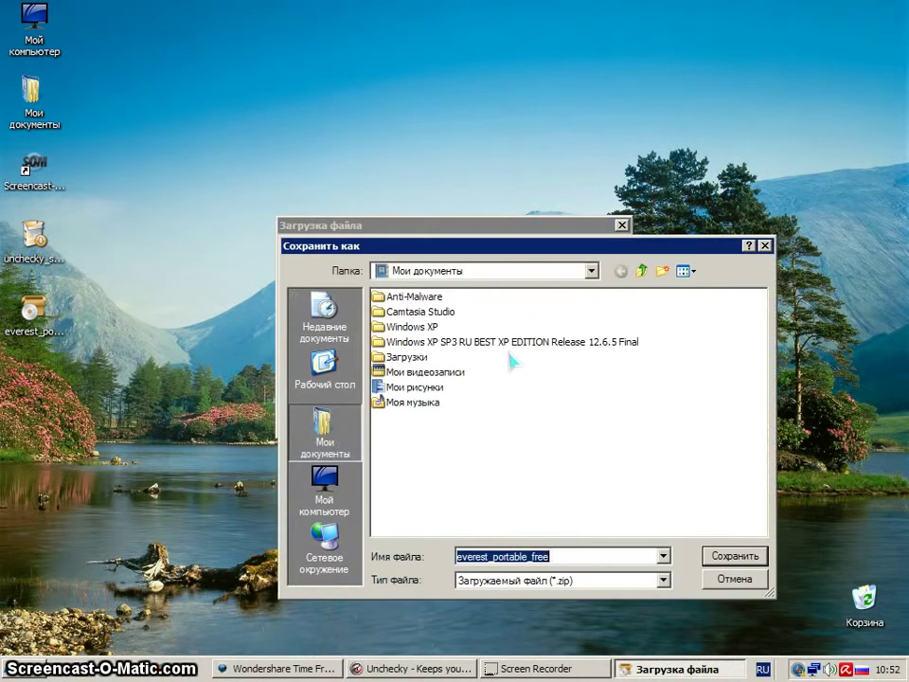
click(324, 361)
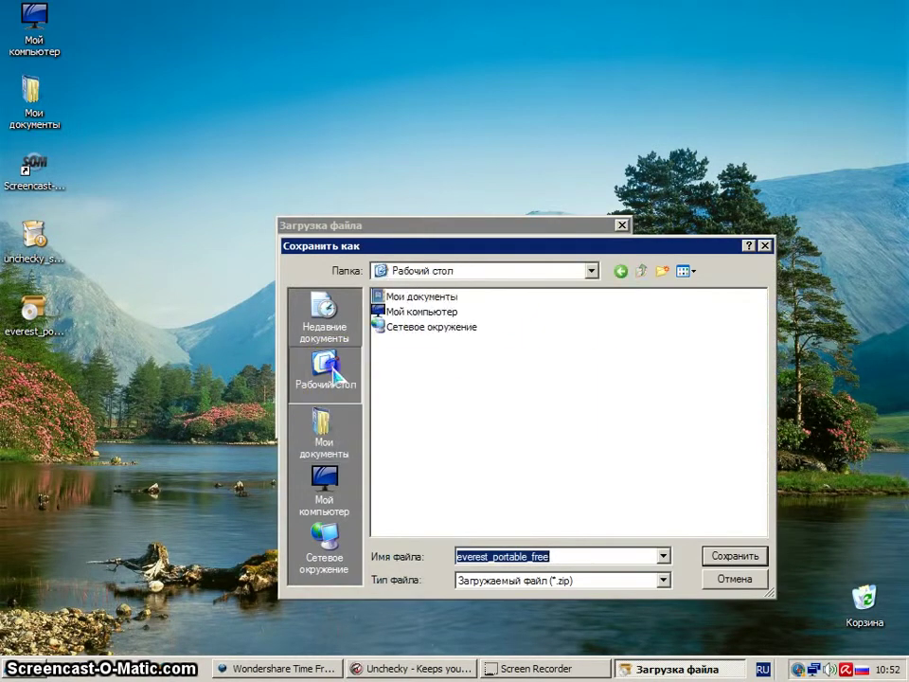
click(733, 556)
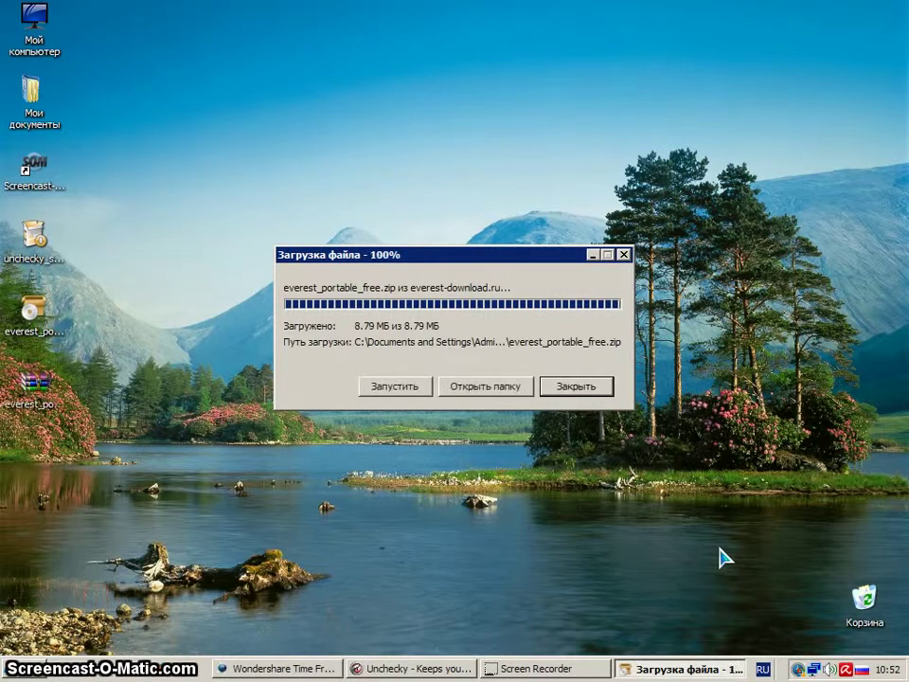
click(587, 385)
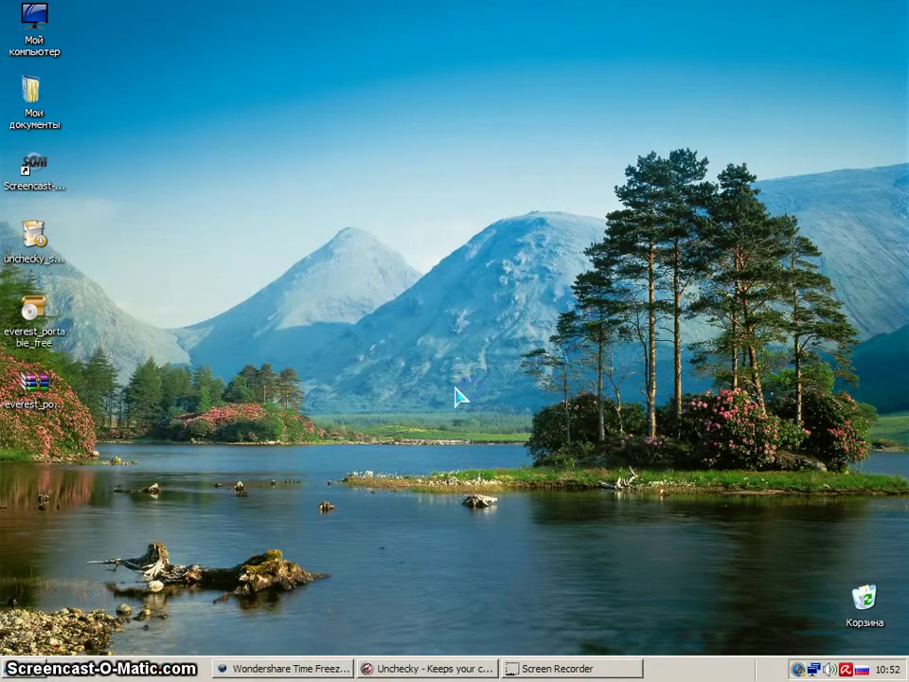
Extract everest_portable_free.zip to a folder on the desktop and close the archive.
double_click(38, 384)
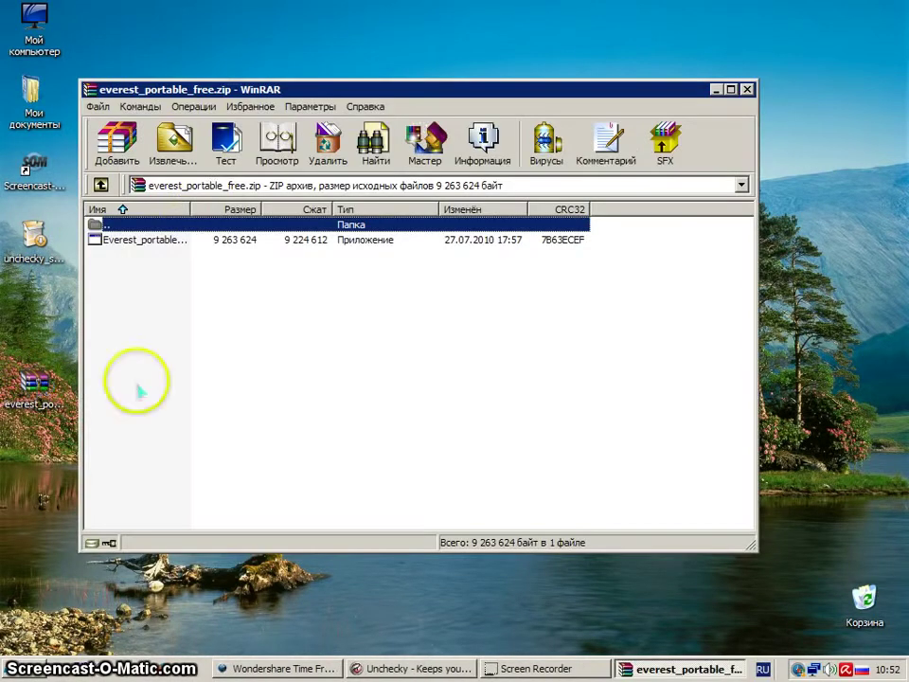
click(173, 140)
click(478, 502)
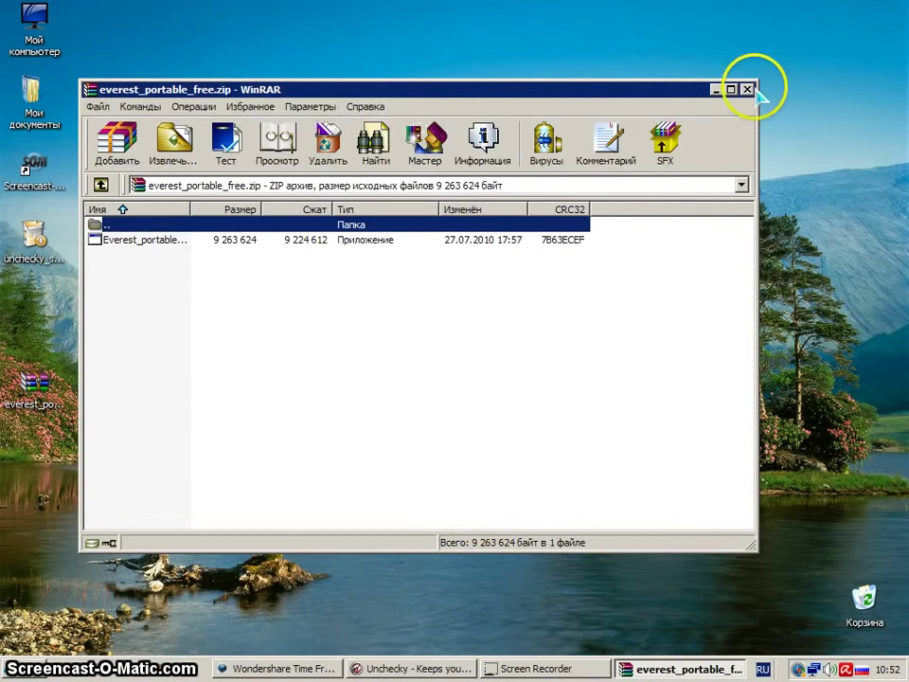
click(747, 89)
Run Everest_portable from the extracted folder, view the computer's sensor readings, and close the program and folder.
double_click(36, 307)
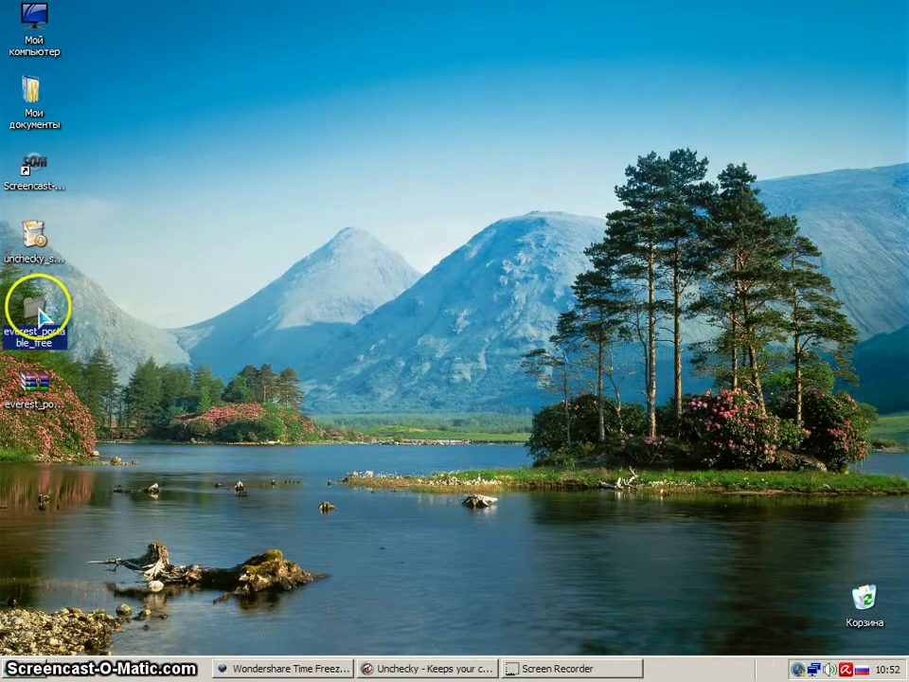
double_click(360, 238)
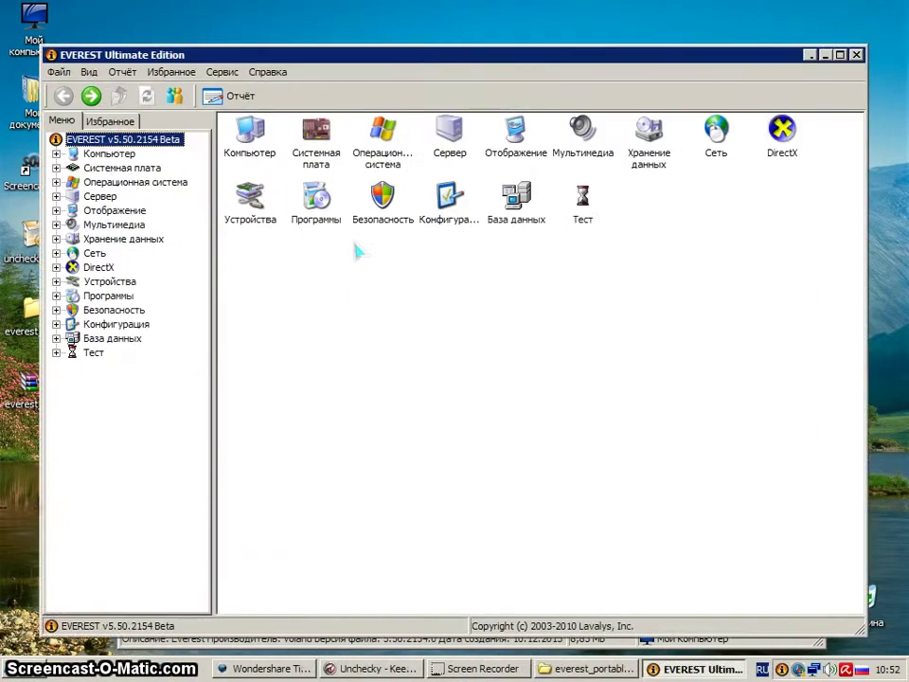
double_click(248, 137)
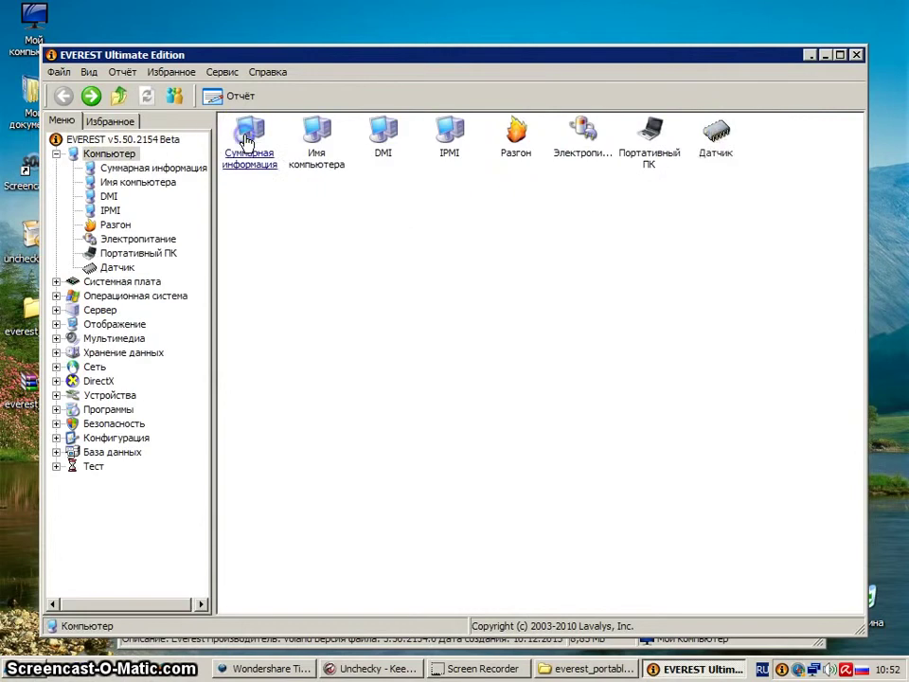
click(717, 149)
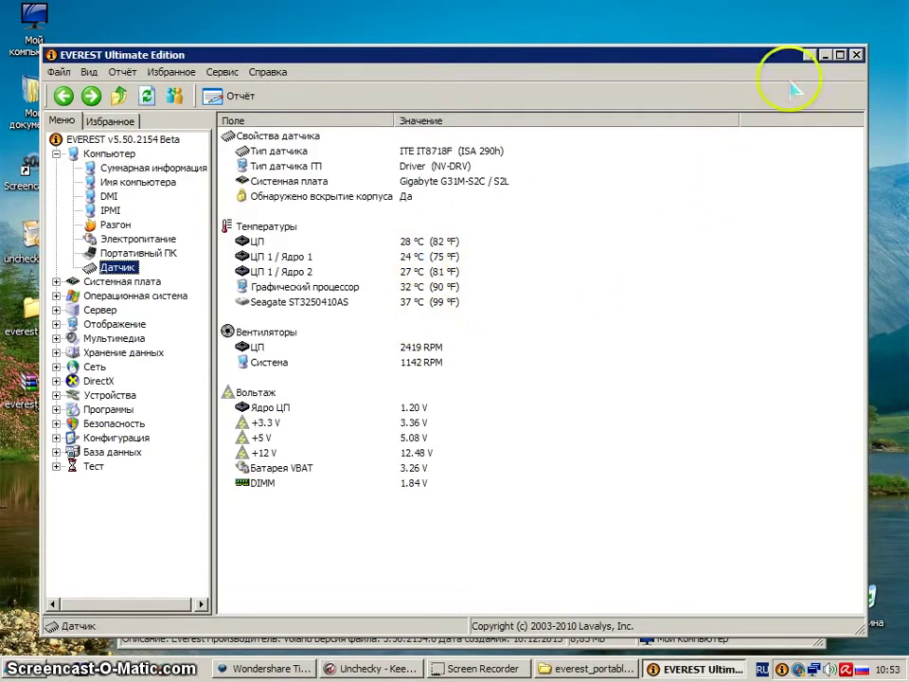
click(856, 53)
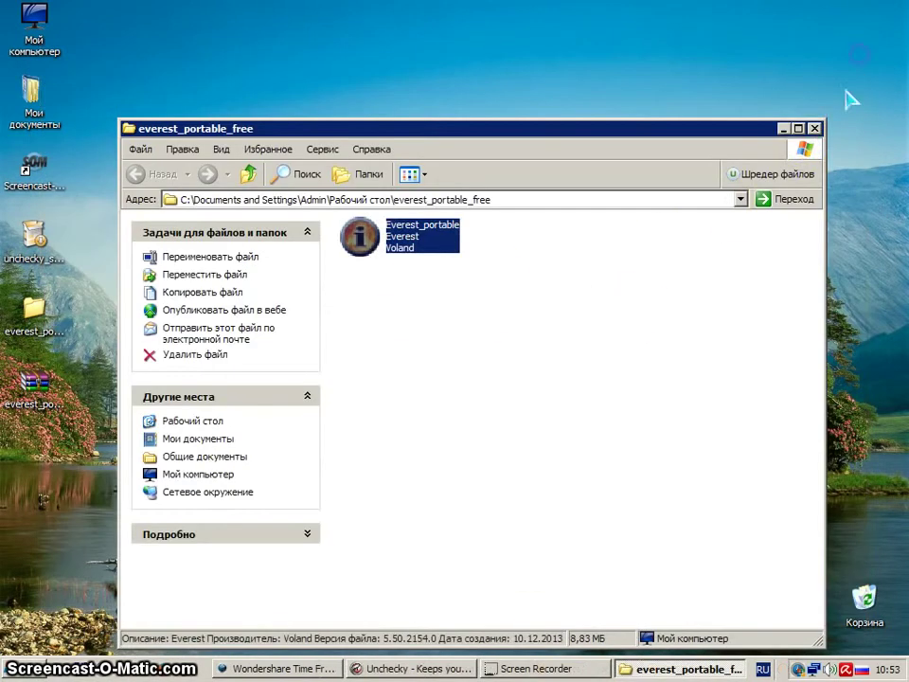
click(814, 128)
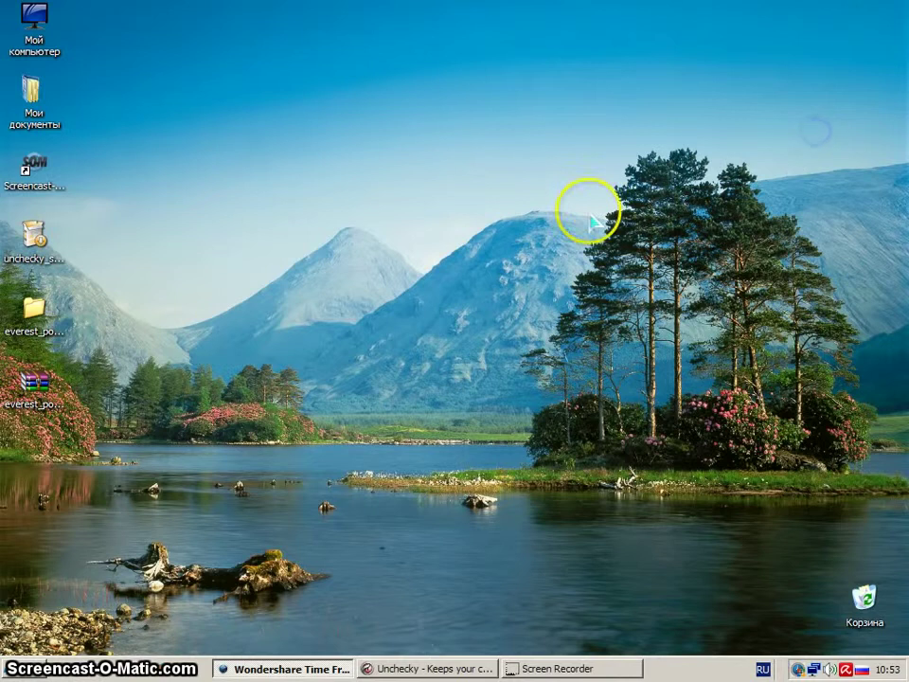
Open Unchecky from the installed programs, then pause and resume its service.
click(24, 670)
mouse_move(84, 407)
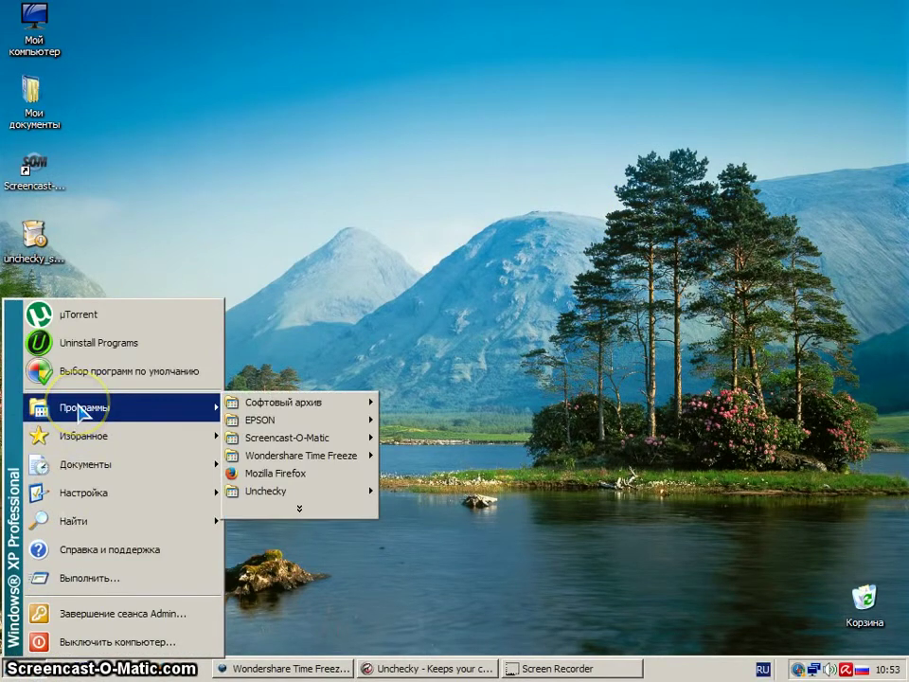
mouse_move(294, 492)
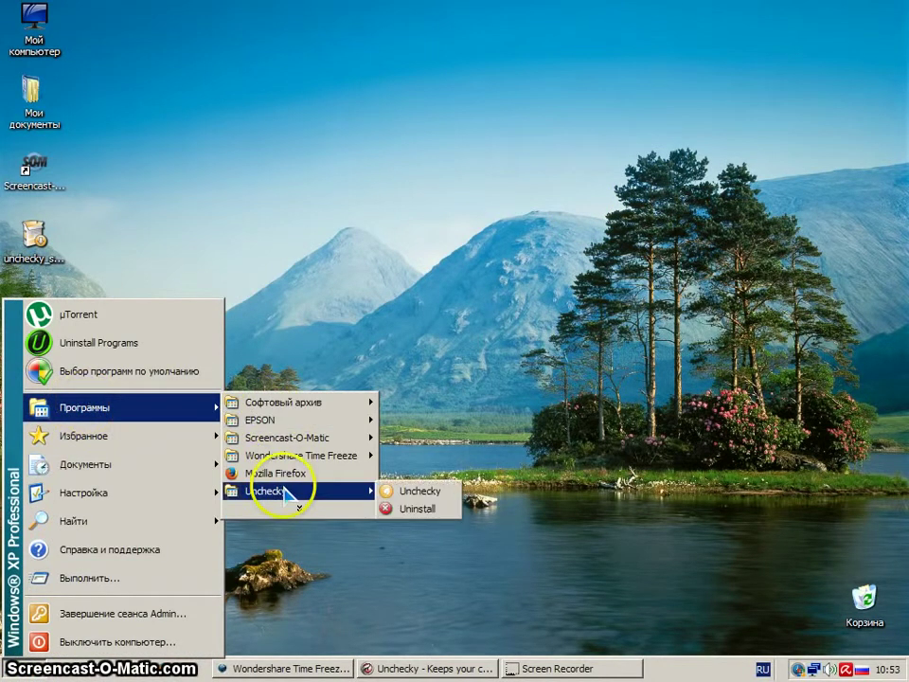
click(417, 493)
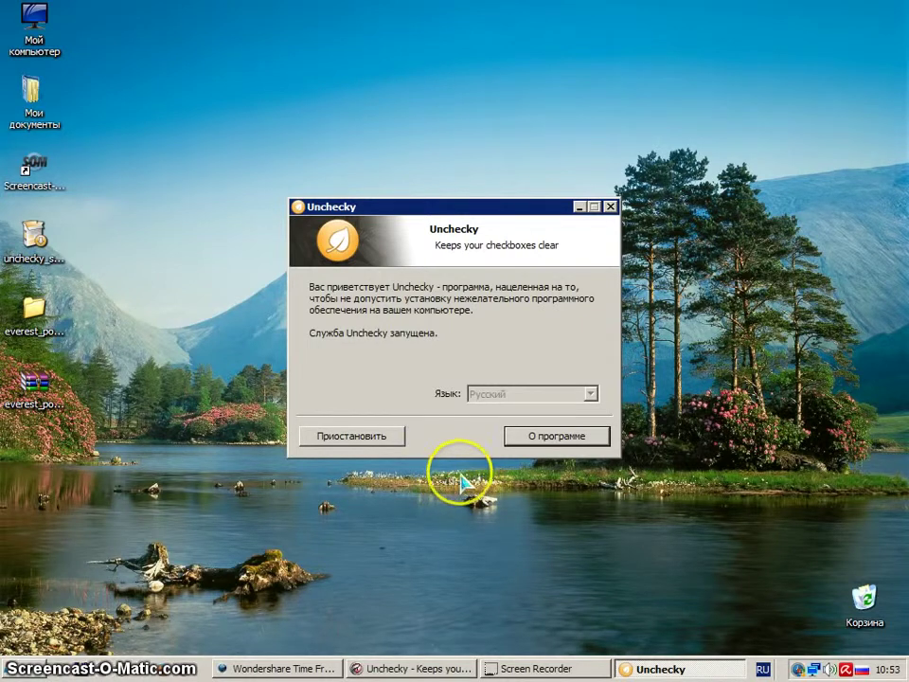
click(356, 436)
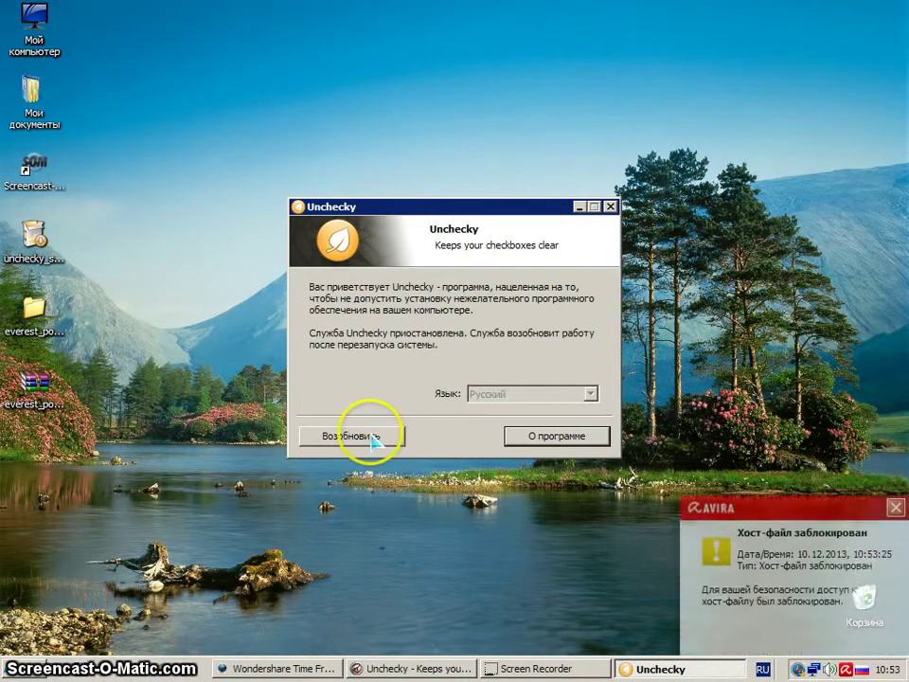
click(371, 436)
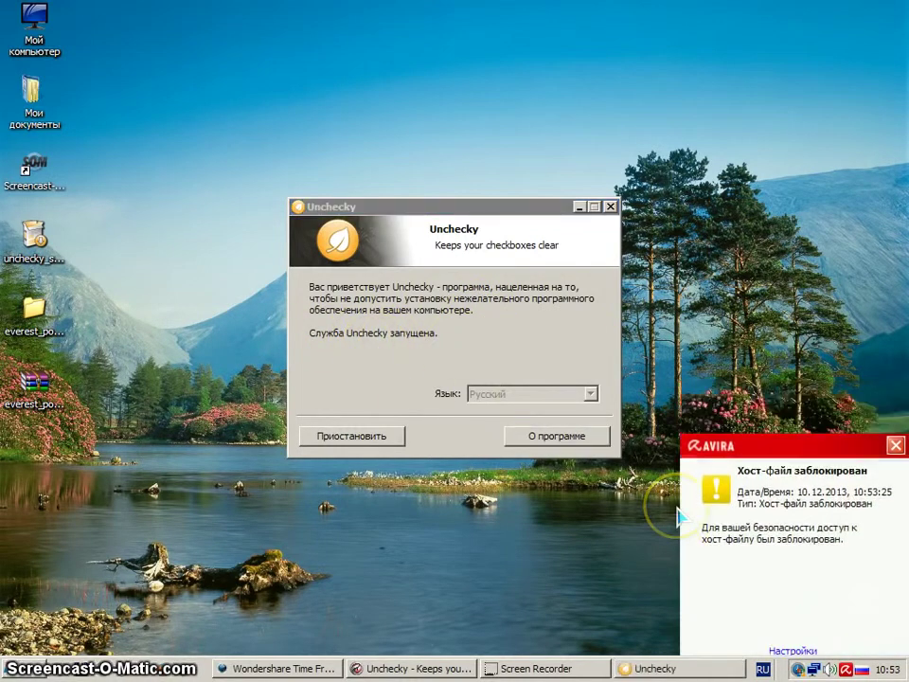
View Unchecky's version and author information, close it, and pause the Unchecky service.
click(556, 436)
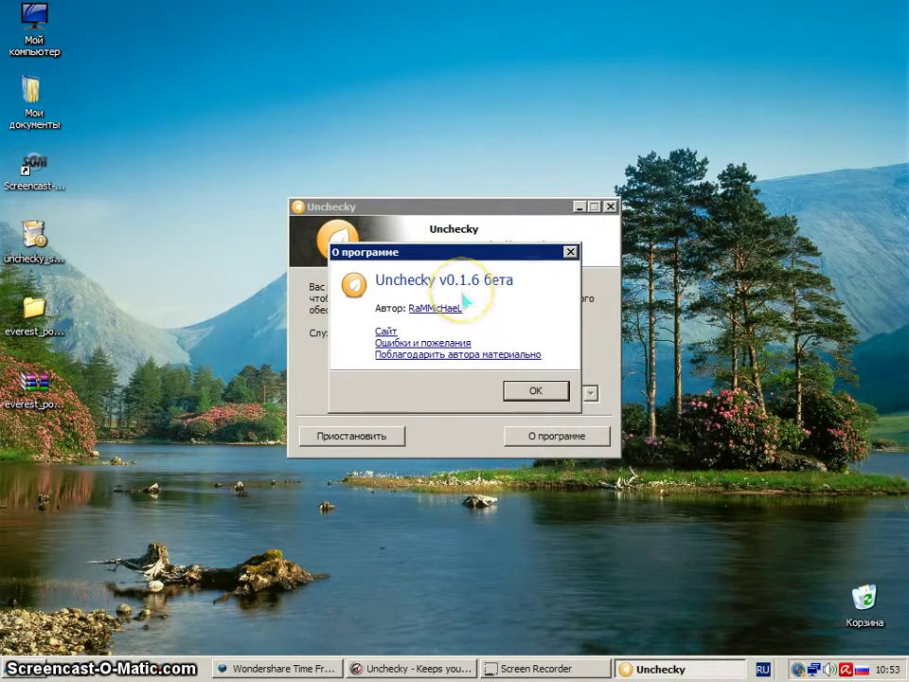
click(538, 390)
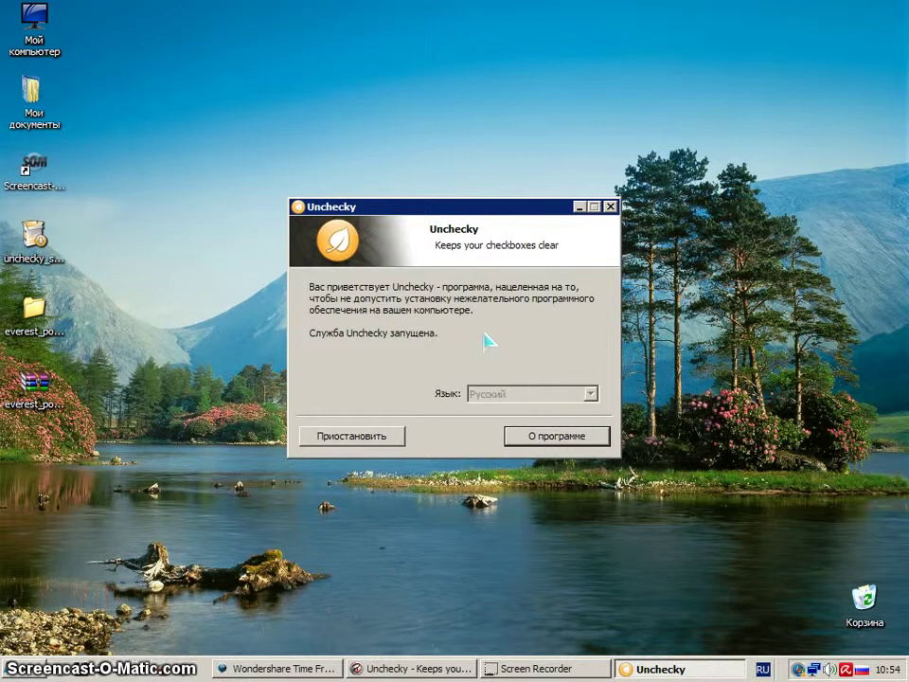
click(367, 438)
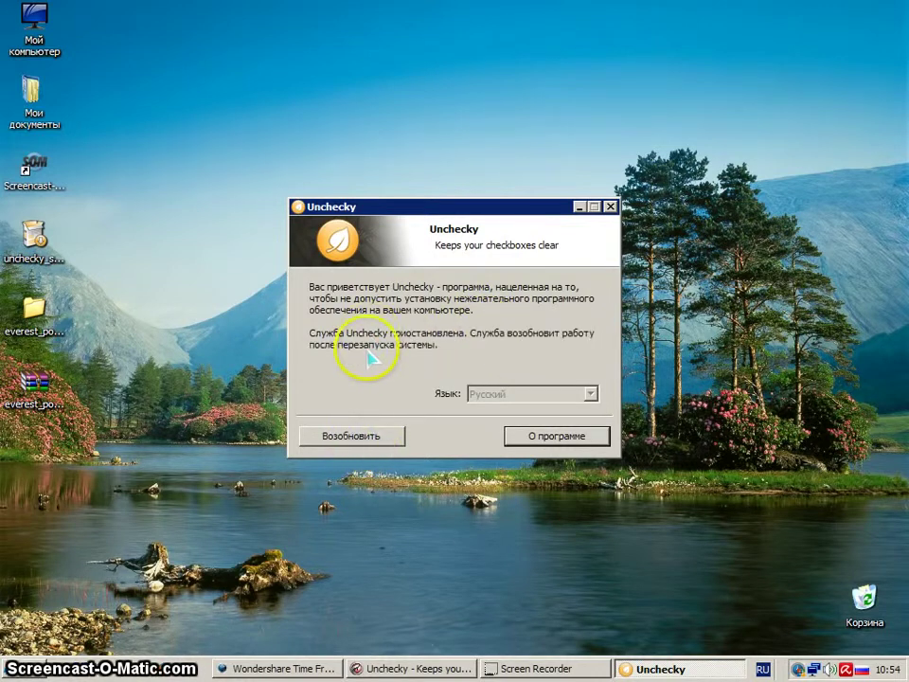